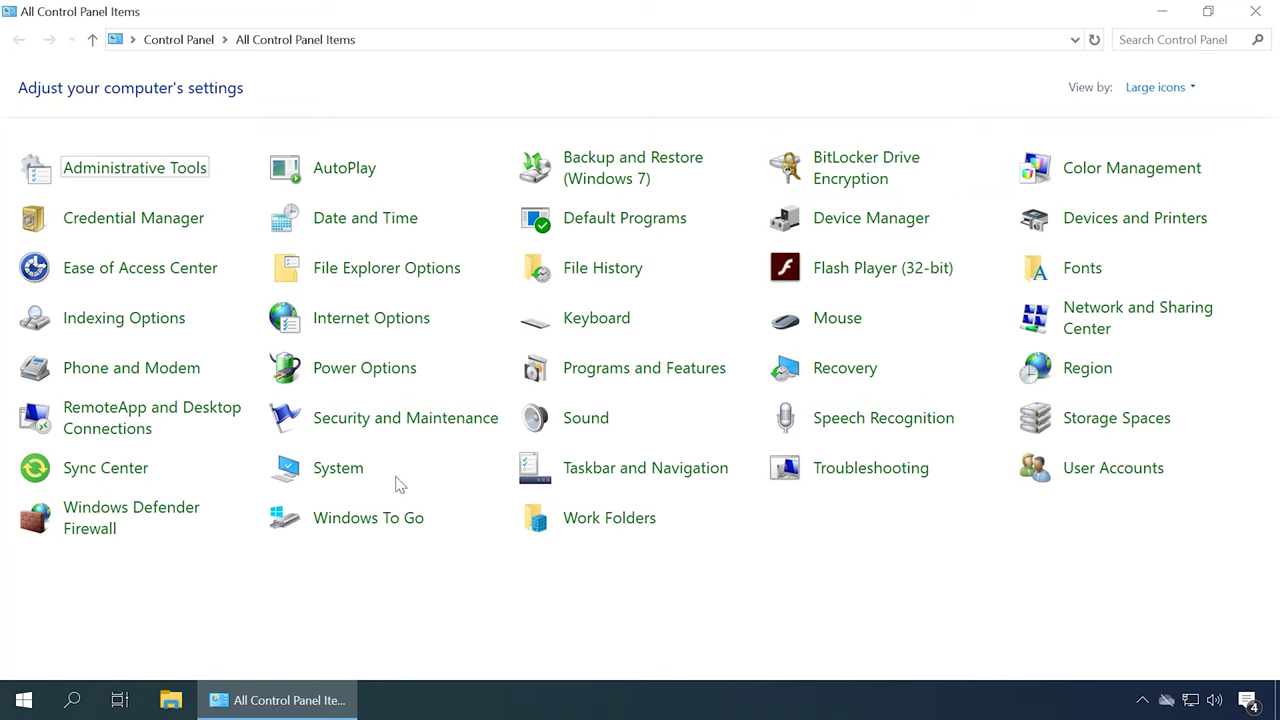
Step: Open the Startup and Recovery settings from the advanced system settings and check the memory dump file path
click(348, 480)
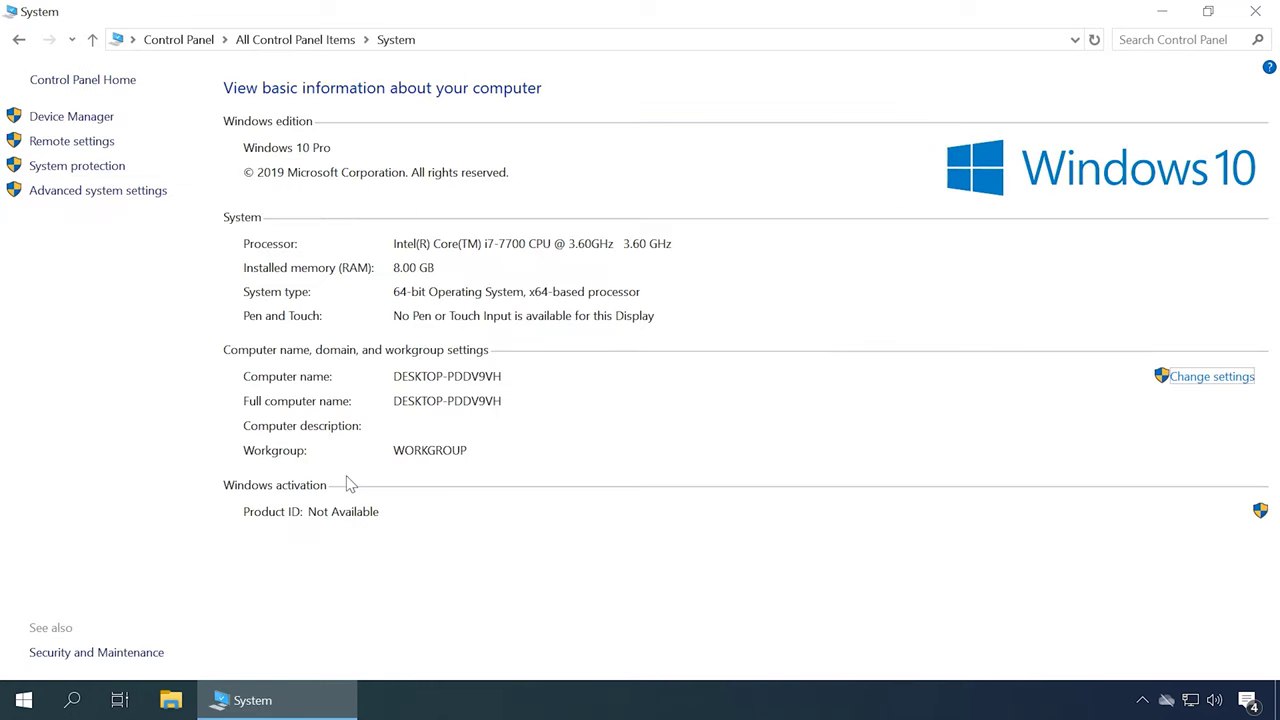
click(78, 193)
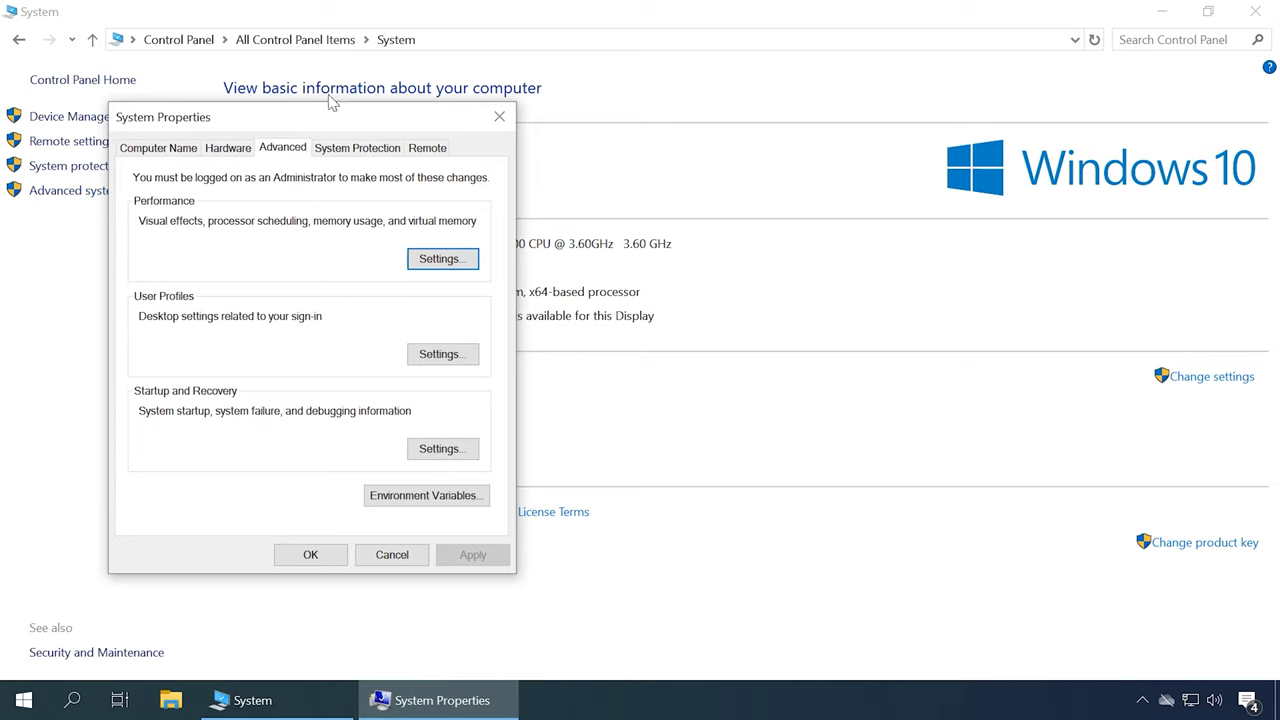
drag(297, 105, 371, 54)
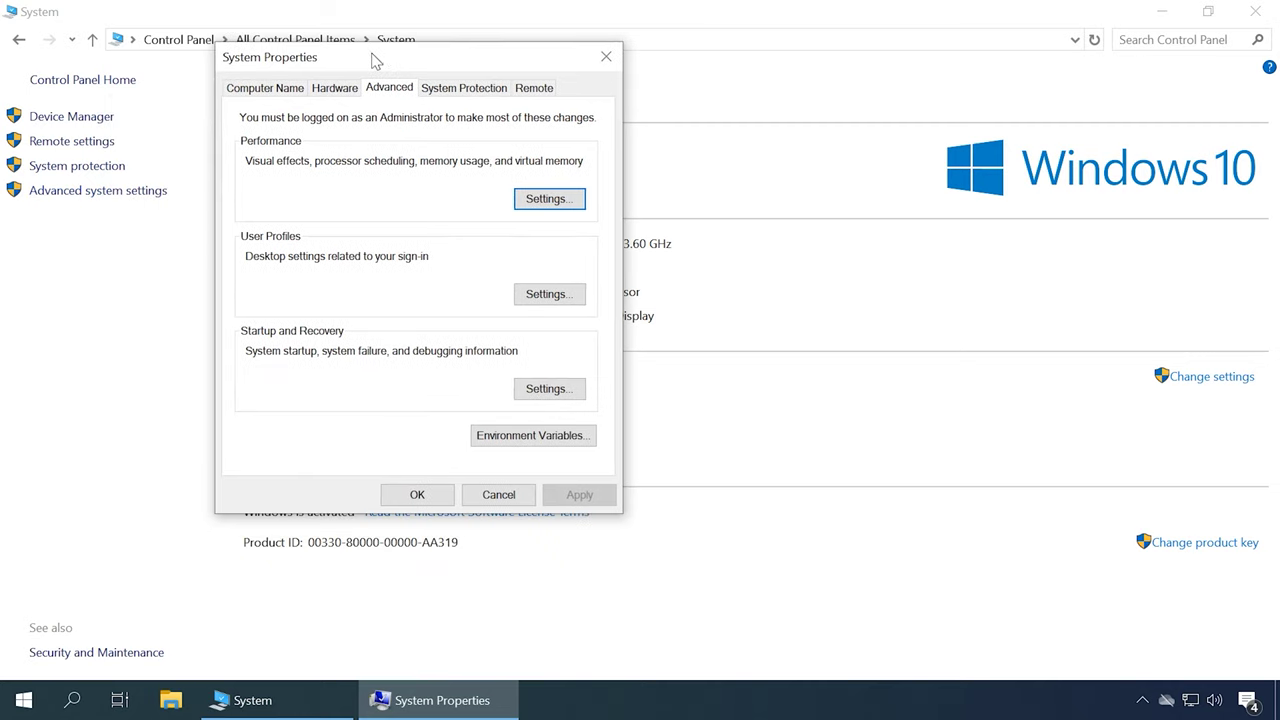
click(549, 389)
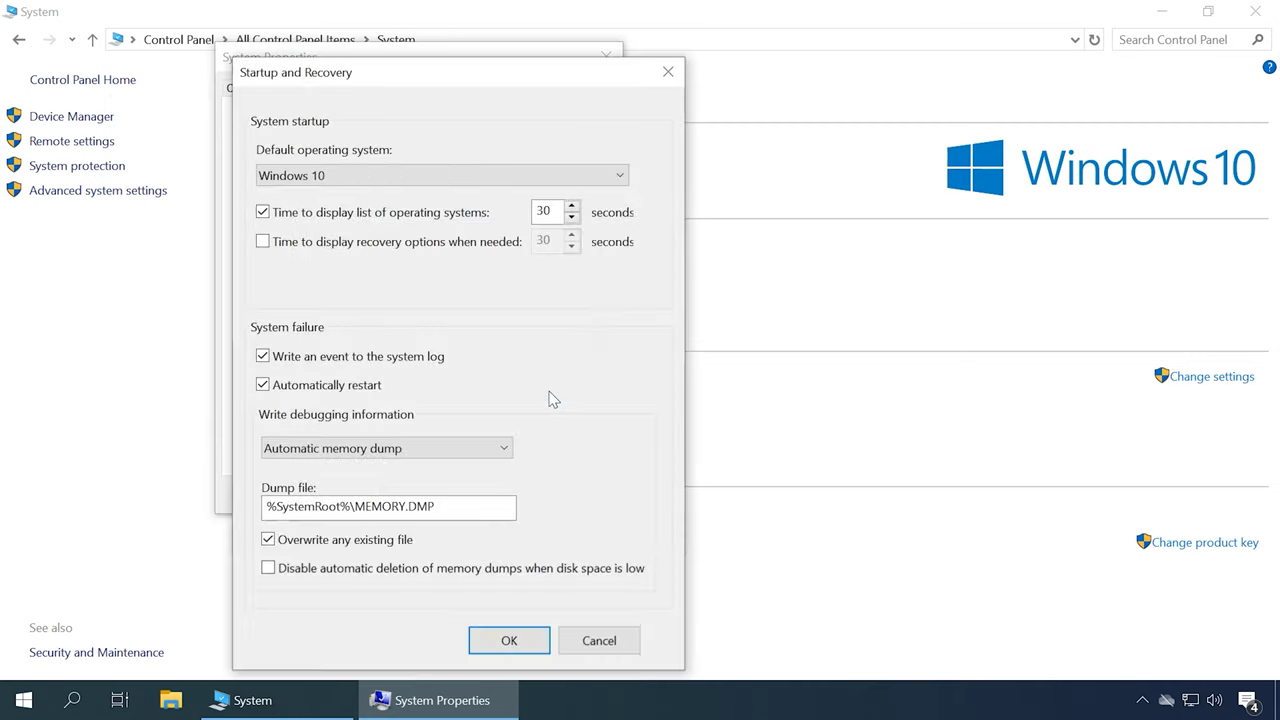
drag(494, 78, 545, 35)
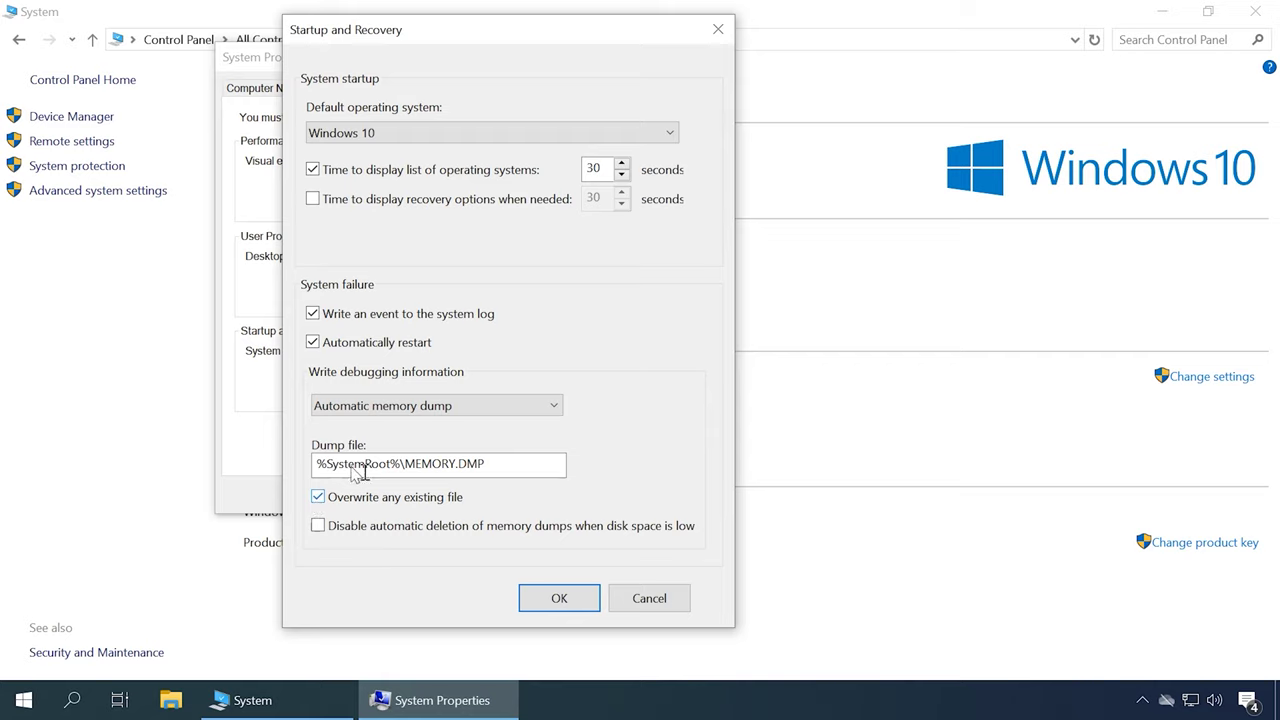
drag(318, 464, 500, 463)
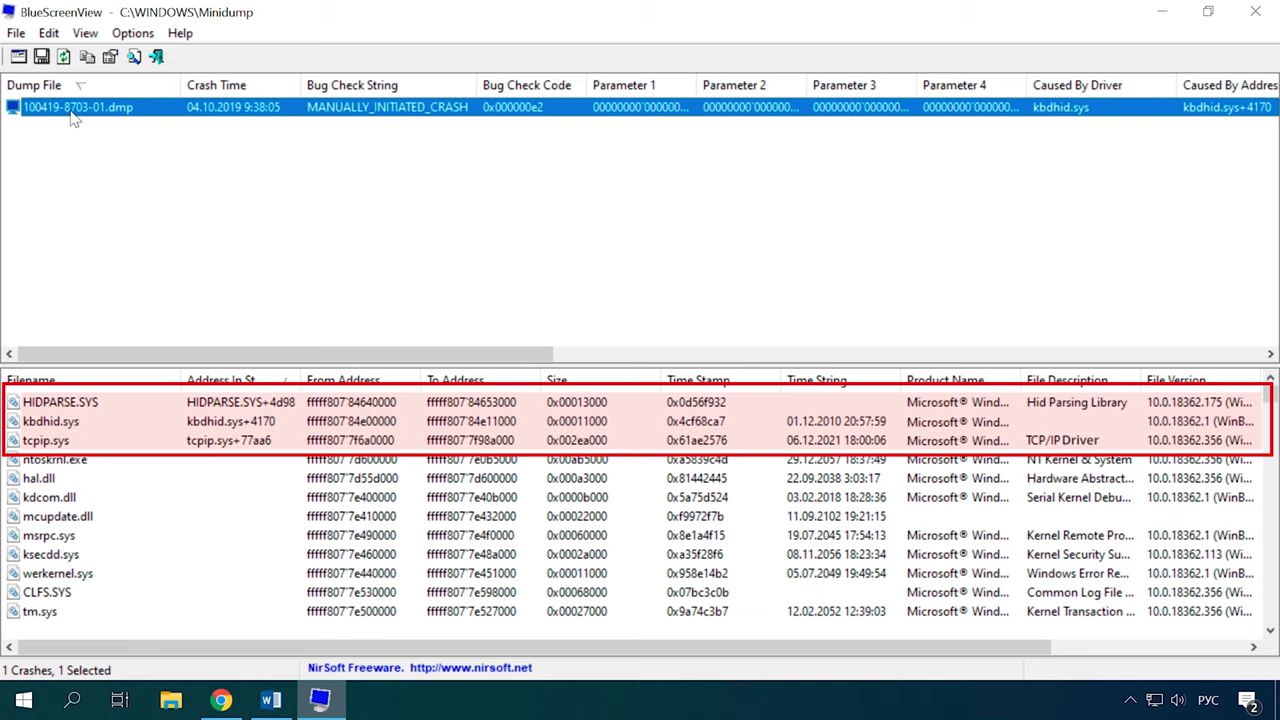
Step: In BlueScreenView, generate an HTML report of all items for the crash dump's drivers and review its columns
right_click(66, 403)
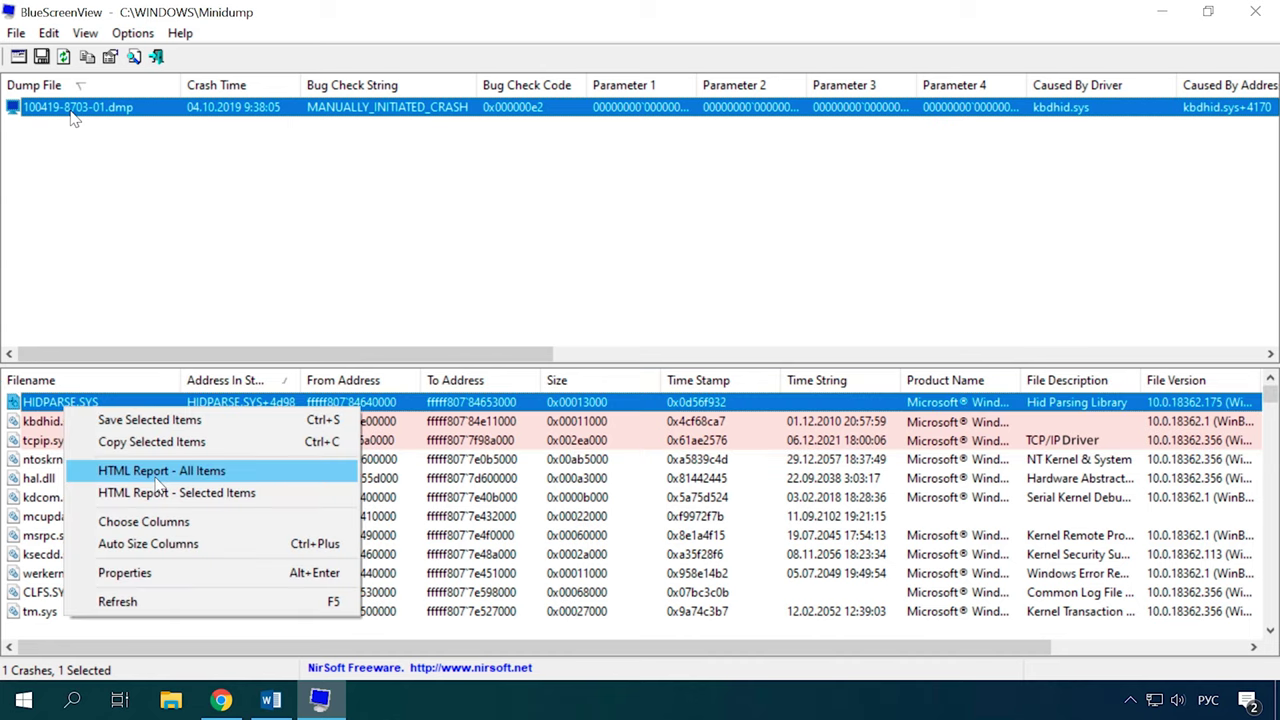
click(156, 476)
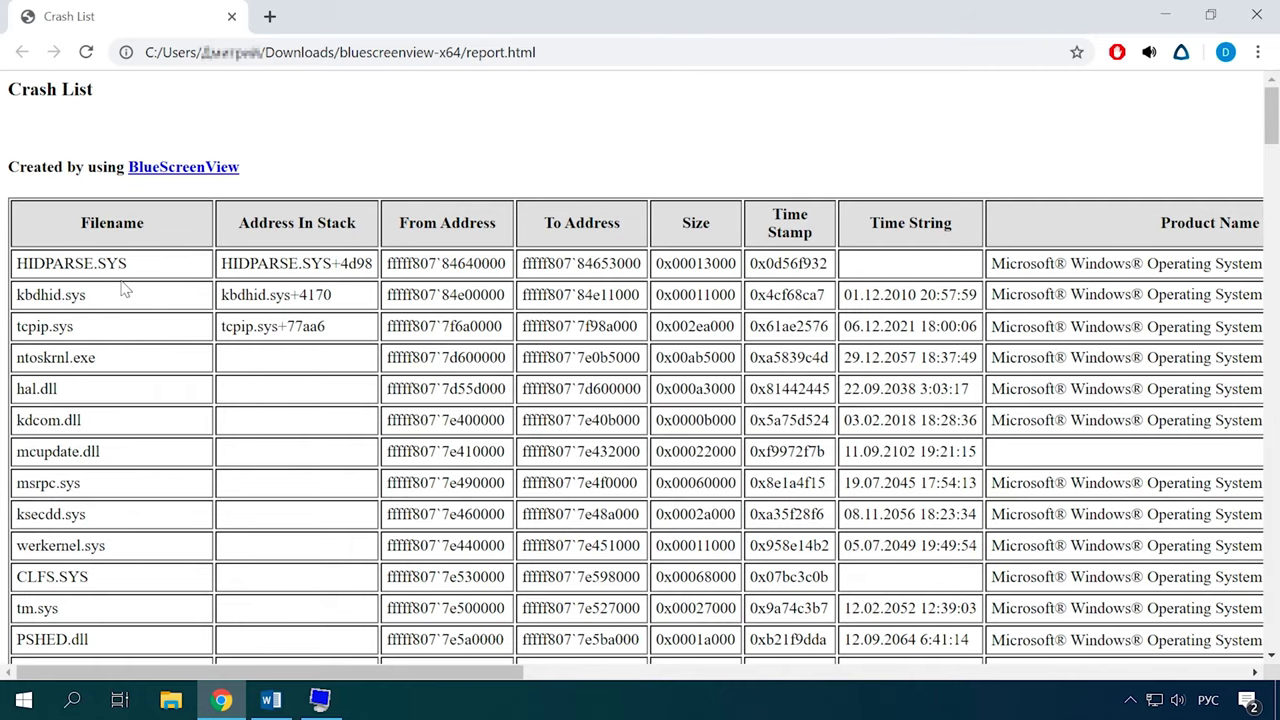
drag(235, 672, 1015, 683)
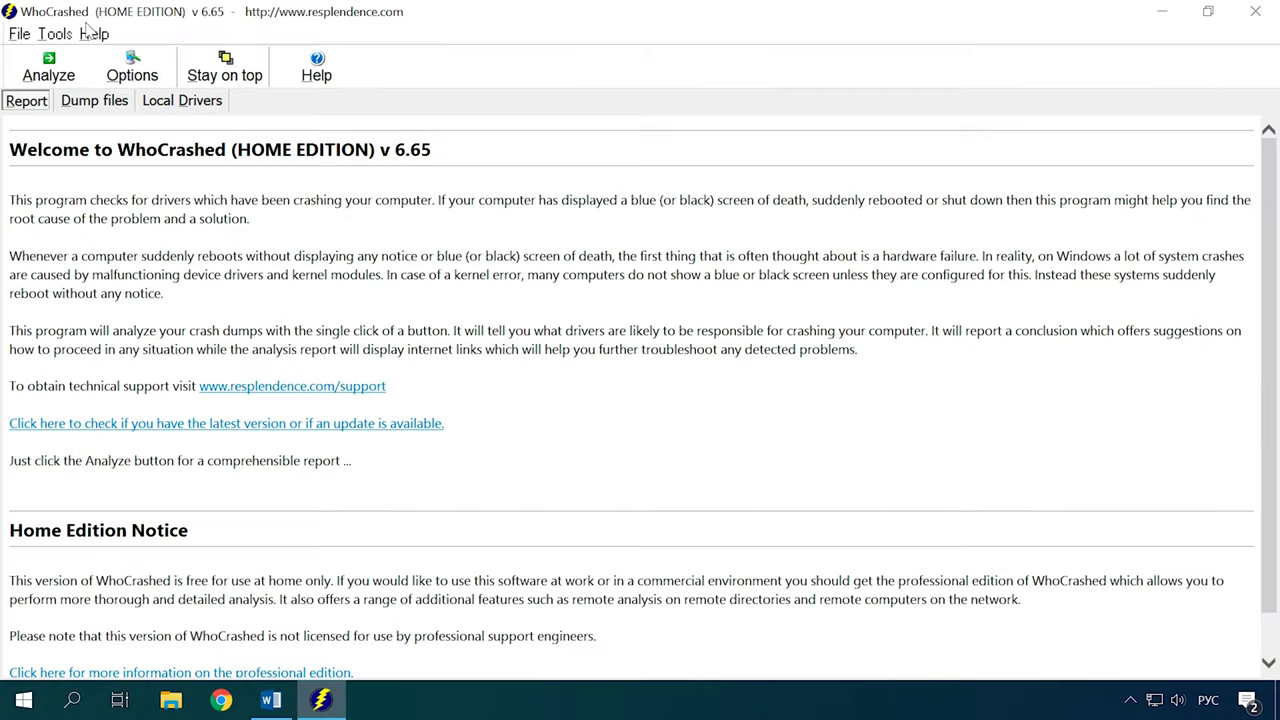
Step: In WhoCrashed, analyze the computer's crash dumps and read through the report
click(40, 84)
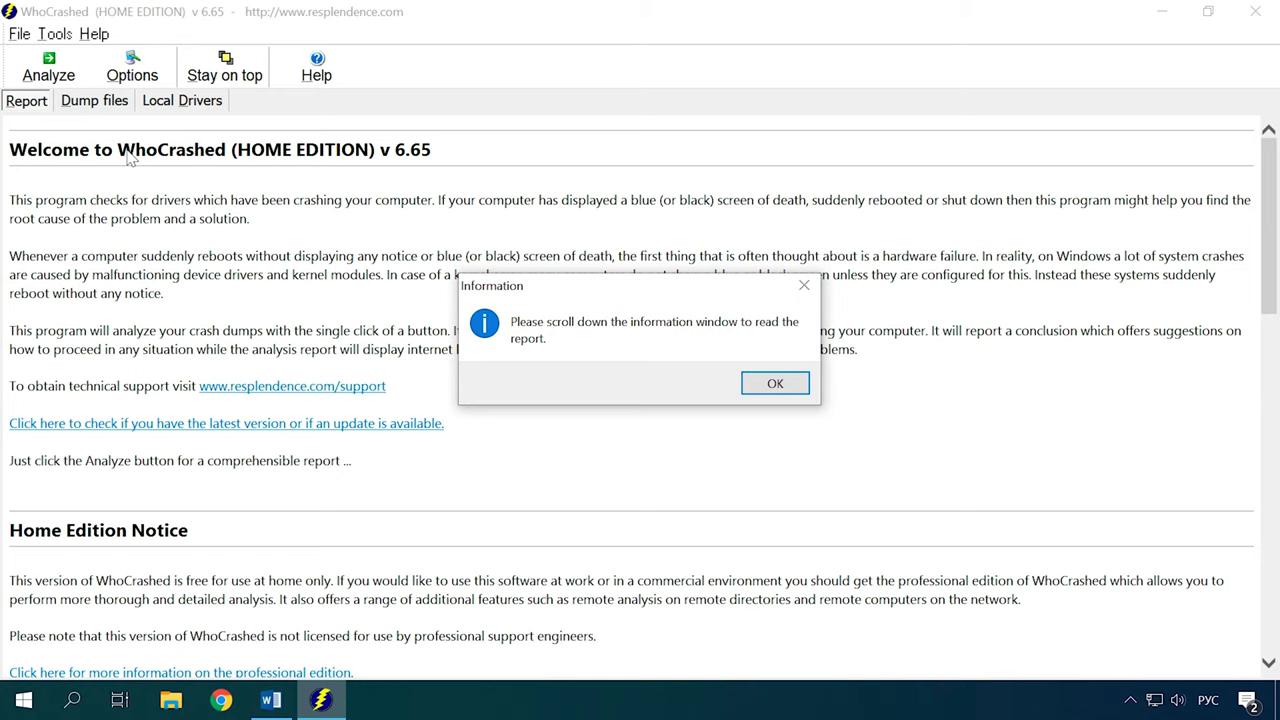
key(Return)
scroll(350, 372, down, 10)
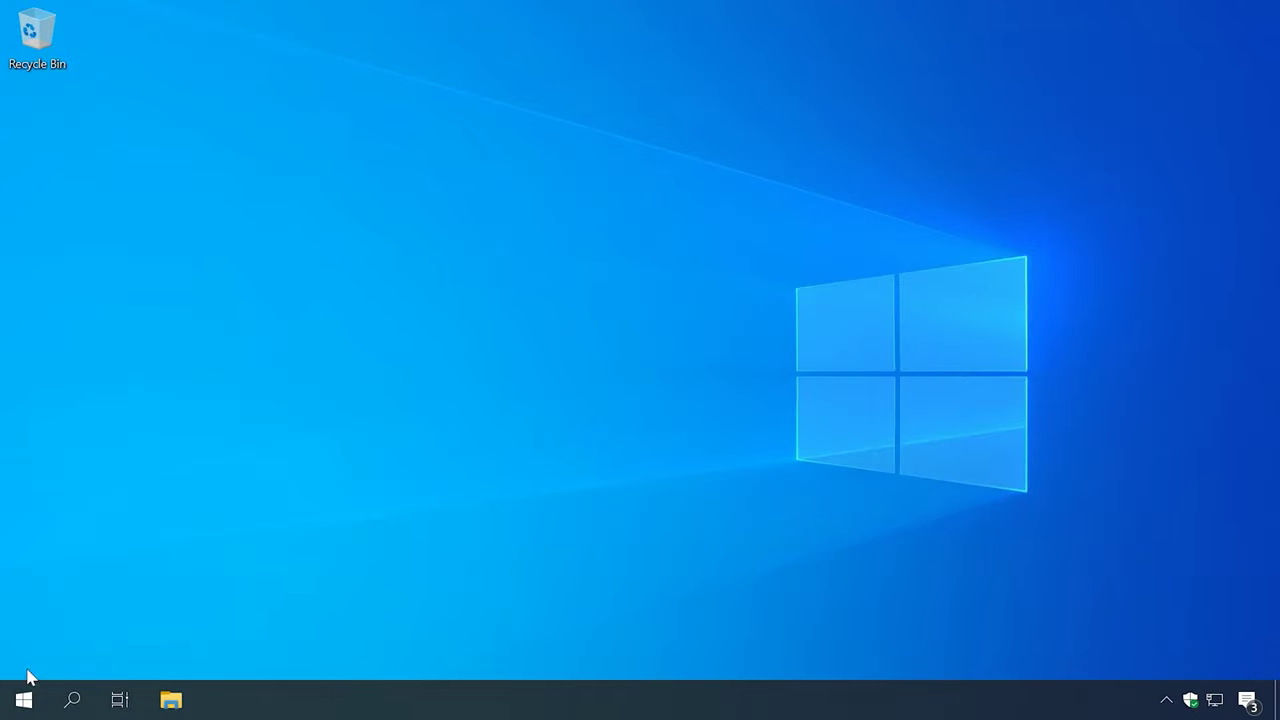
Step: In Device Manager, open the driver properties of the HID Keyboard Device
right_click(25, 703)
click(146, 285)
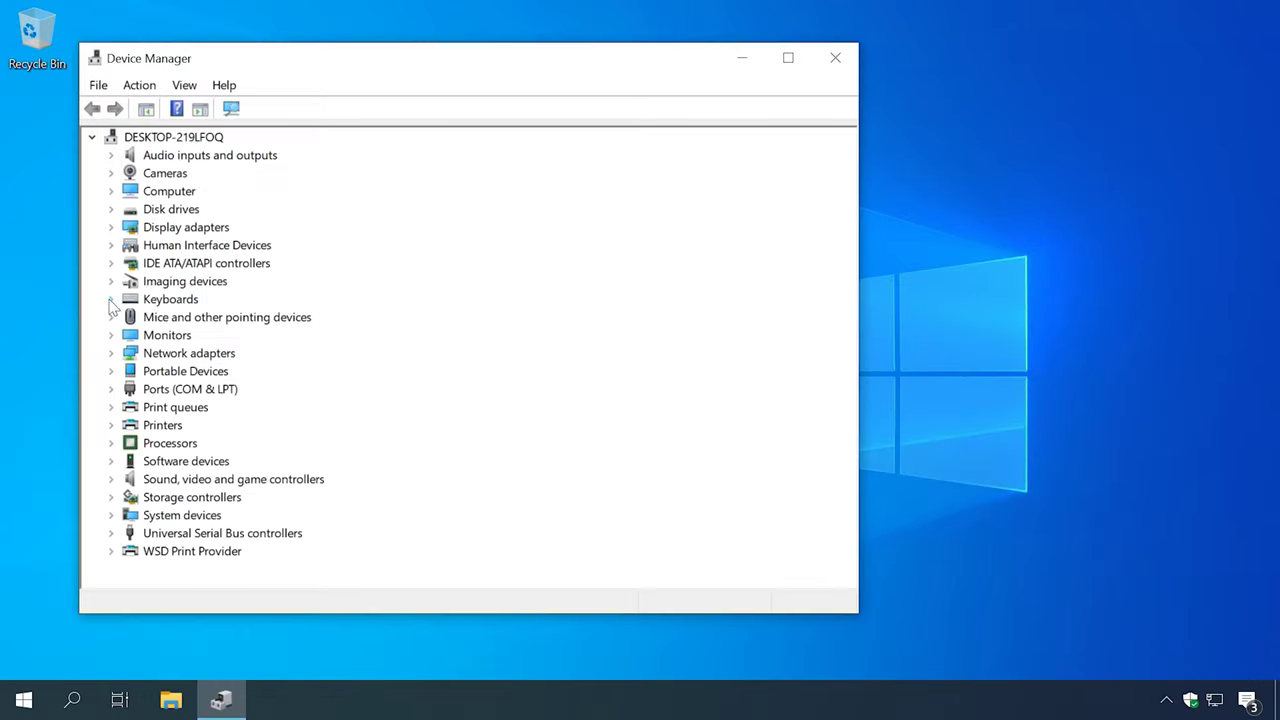
click(111, 300)
click(200, 319)
right_click(202, 319)
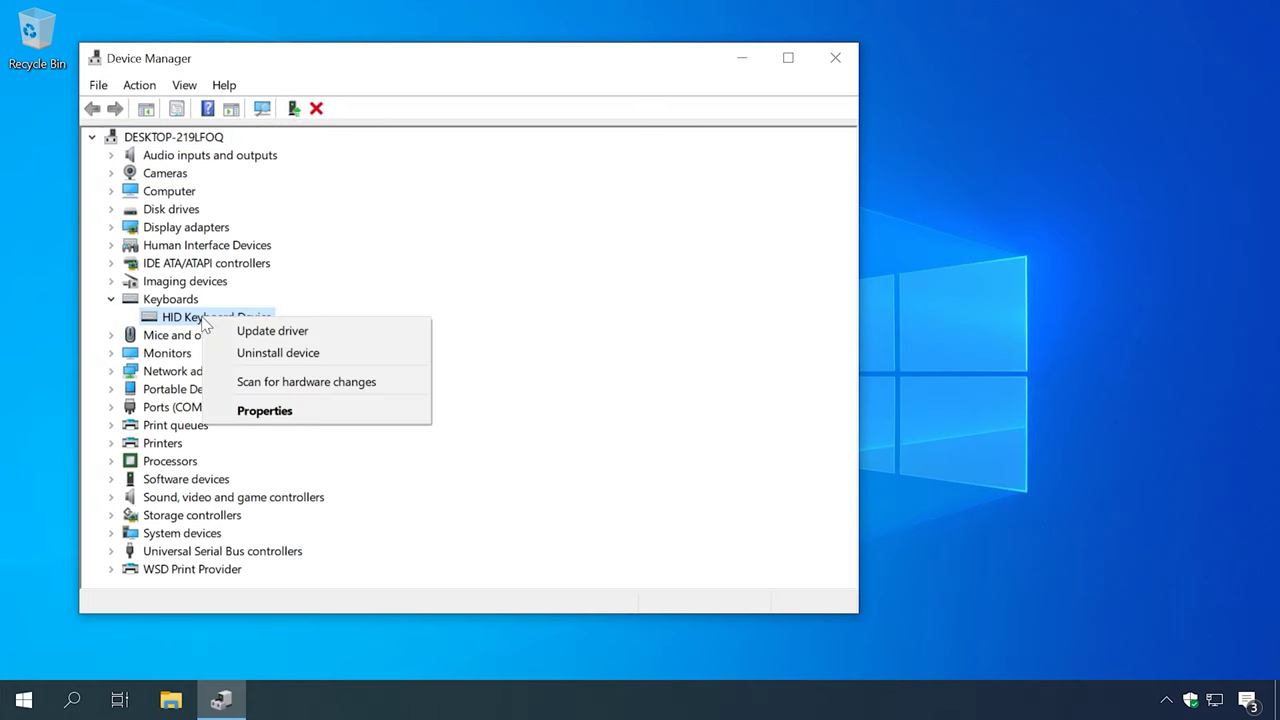
click(280, 408)
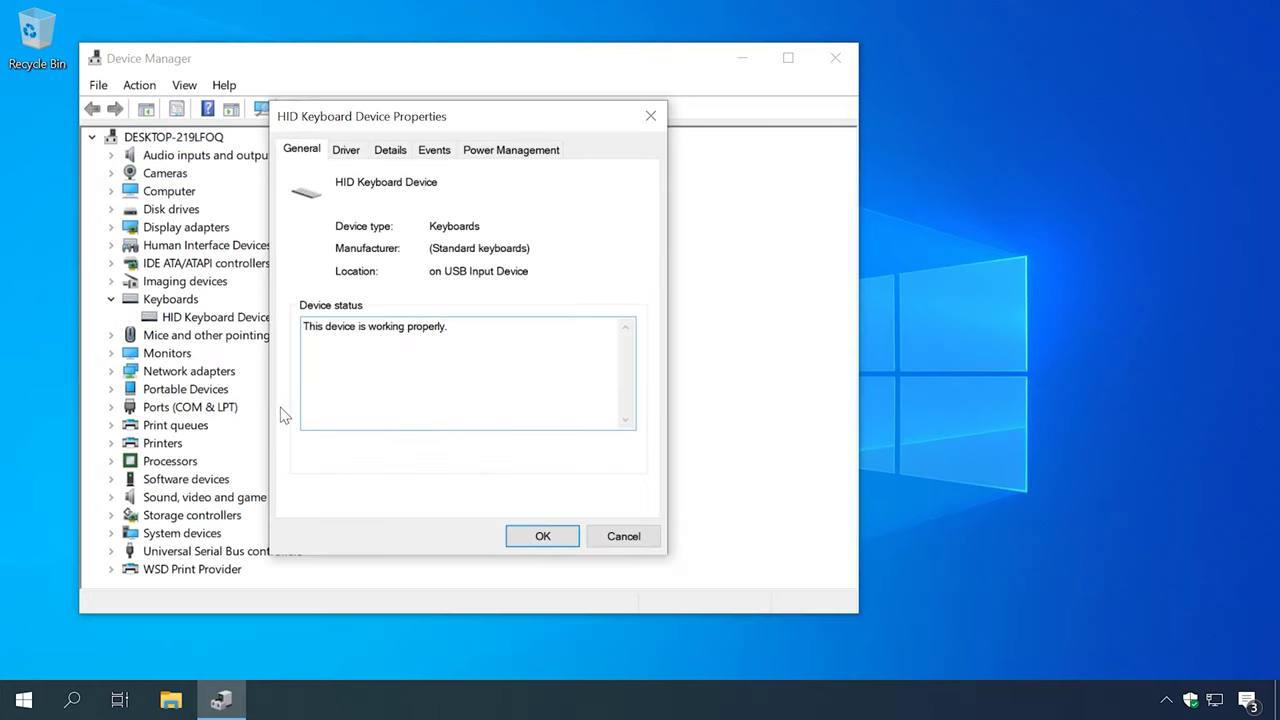
click(358, 148)
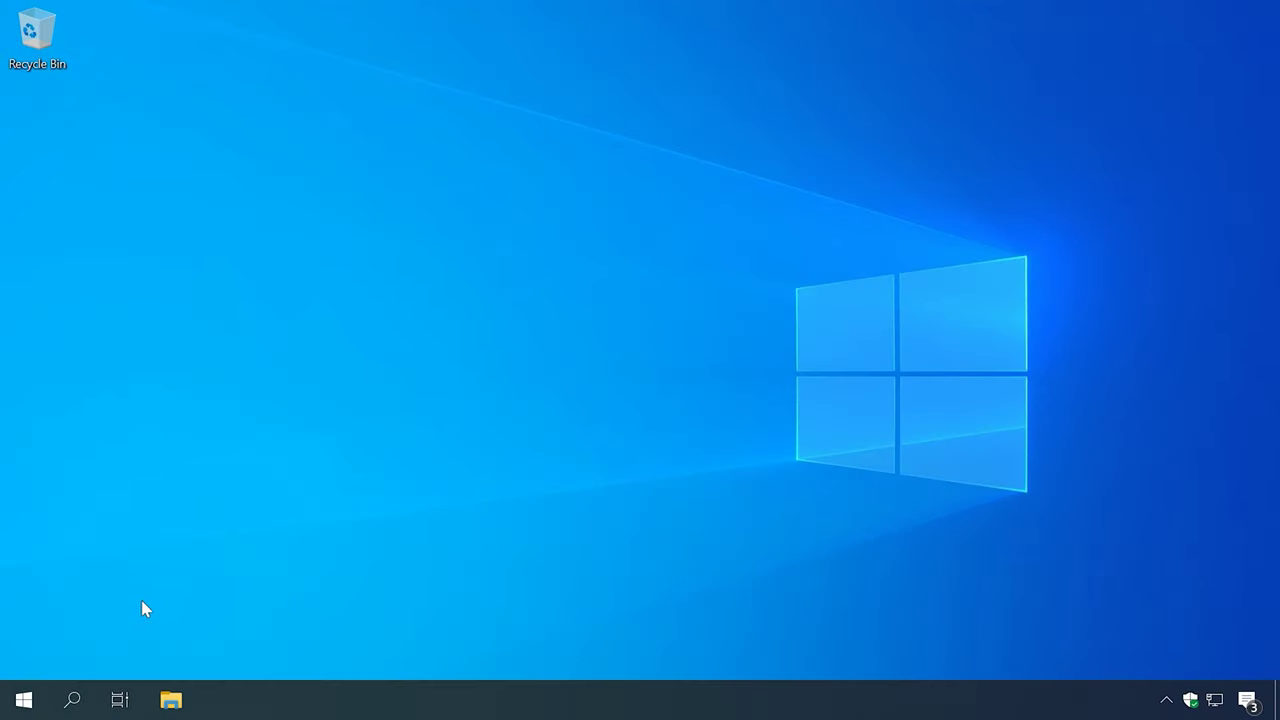
Step: Find the Recovery control panel item through Windows search and open it
click(70, 703)
text(recove)
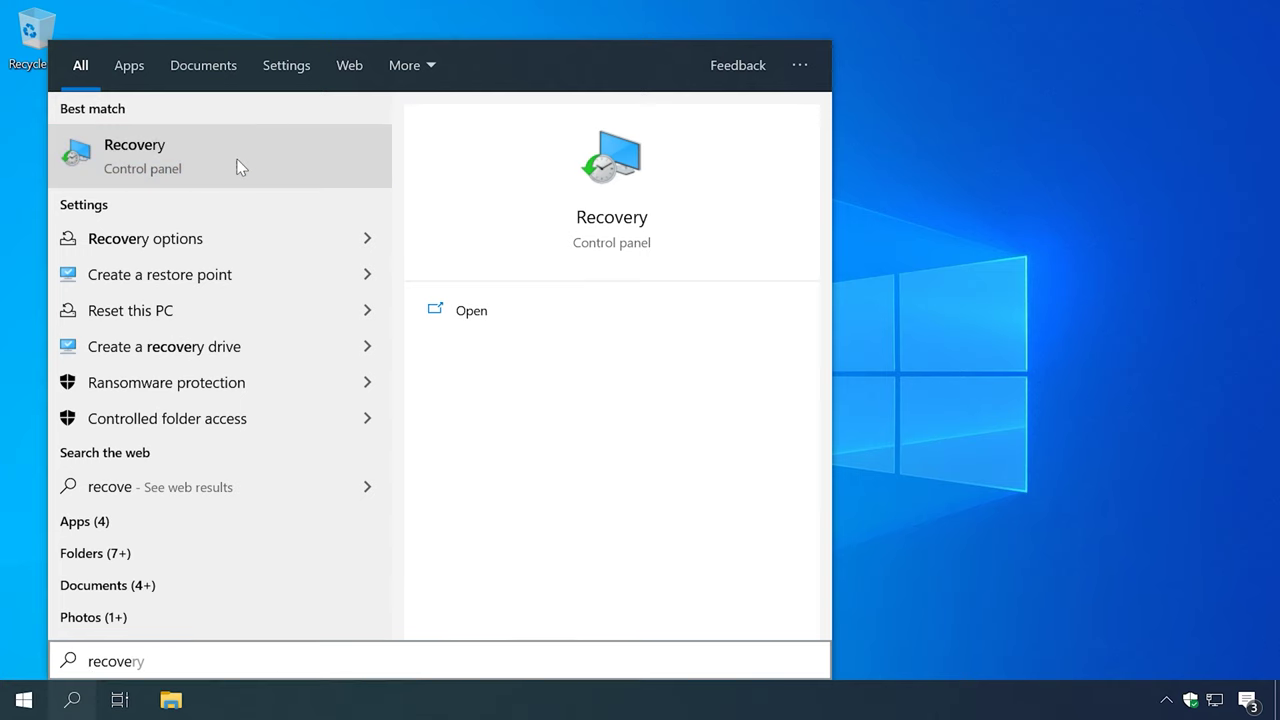
click(240, 167)
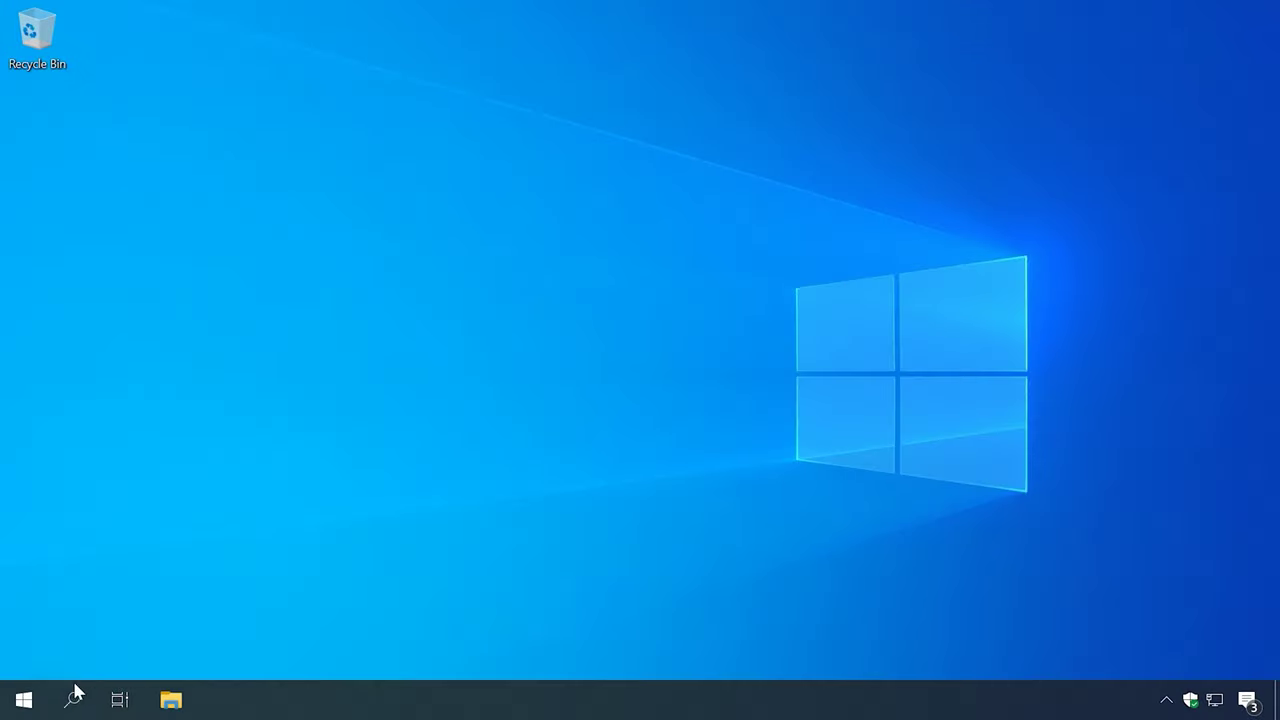
Step: Open Command Prompt as administrator and run sfc /scannow to check the system files
click(72, 699)
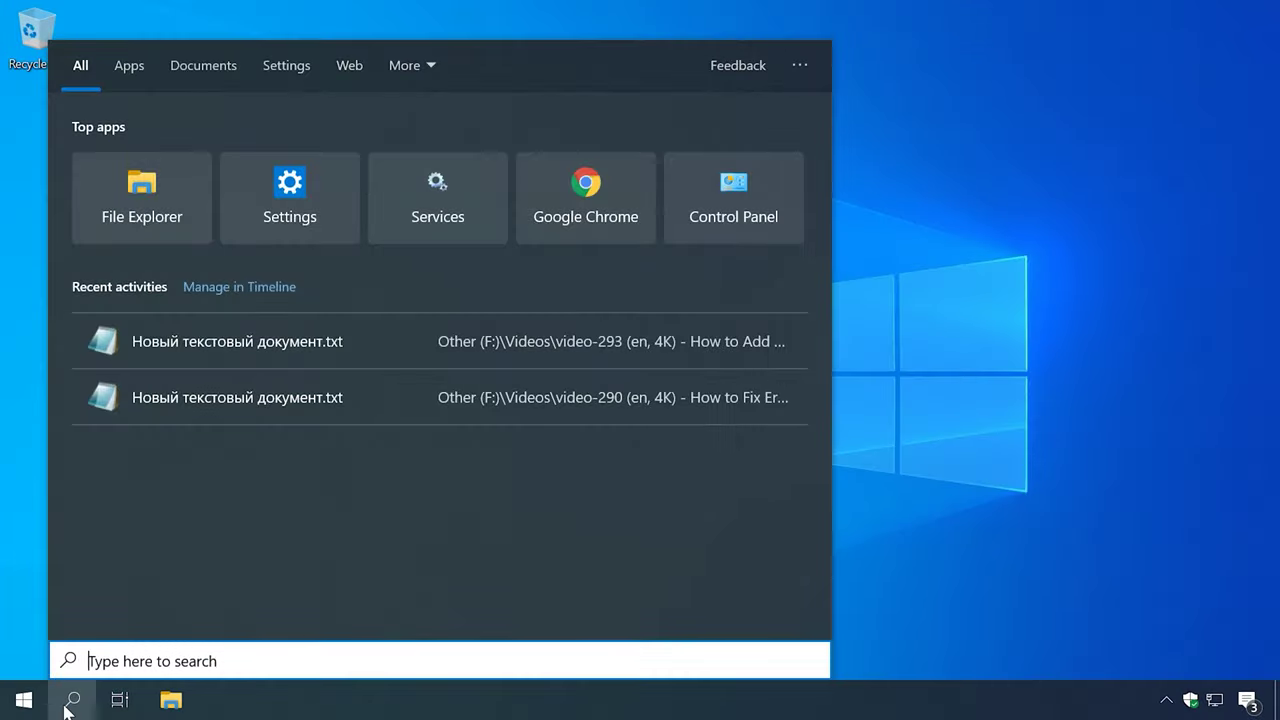
text(cmd)
right_click(330, 130)
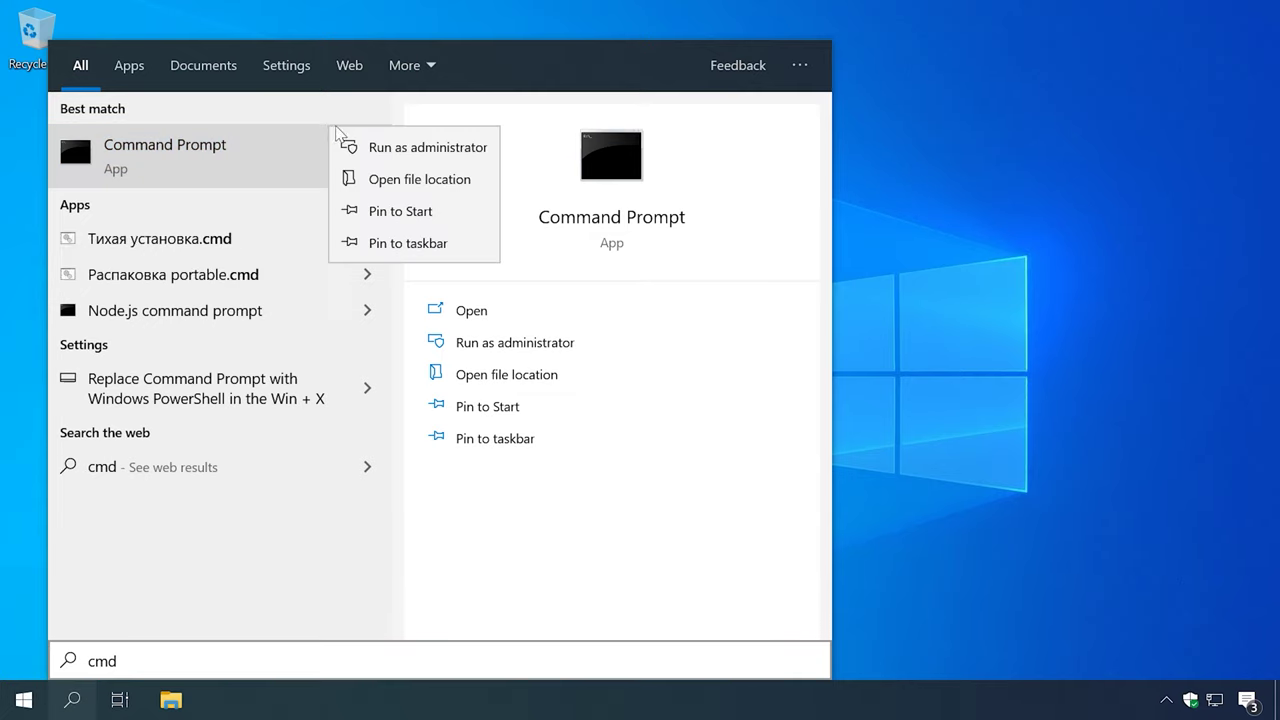
click(440, 148)
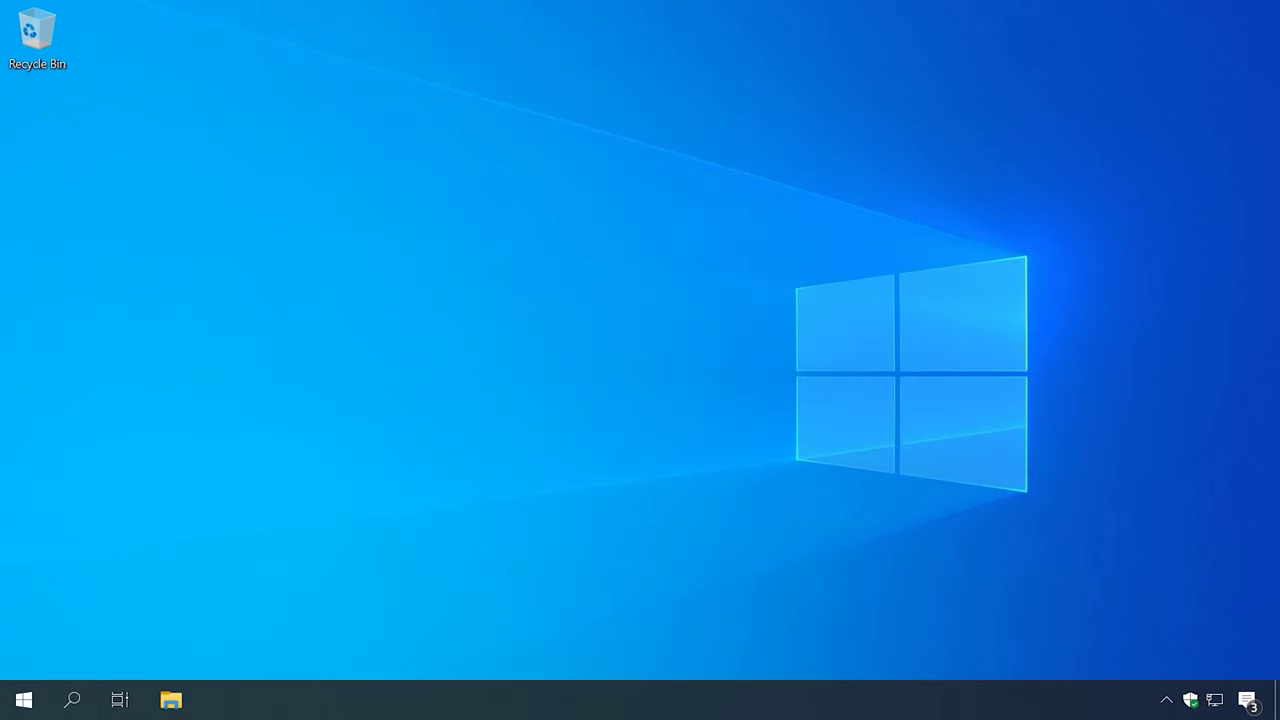
text(sf)
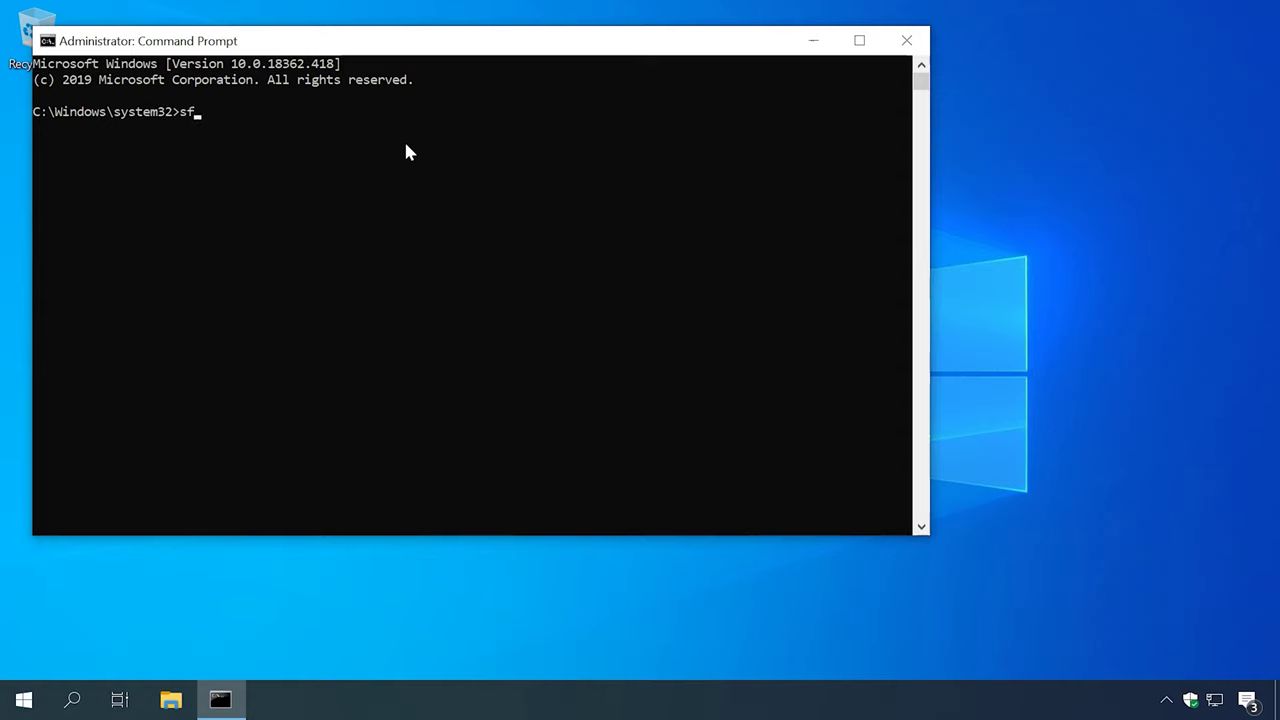
text(c /scannow)
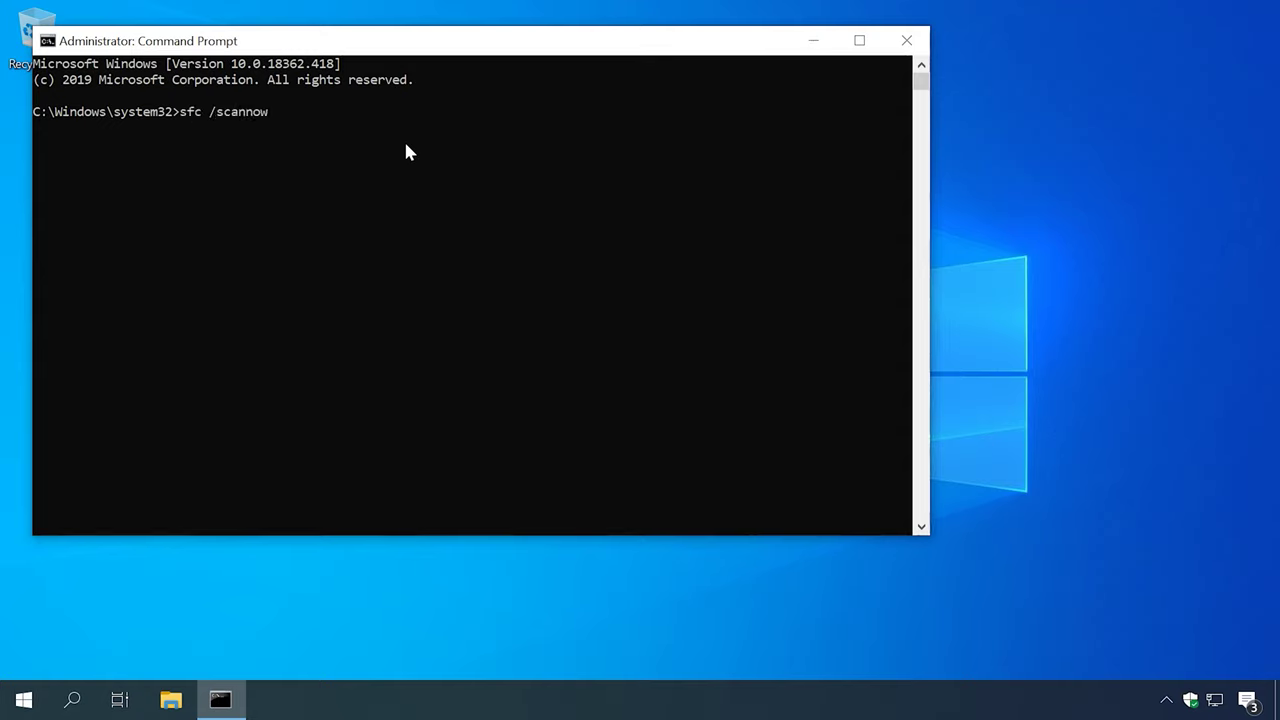
key(Return)
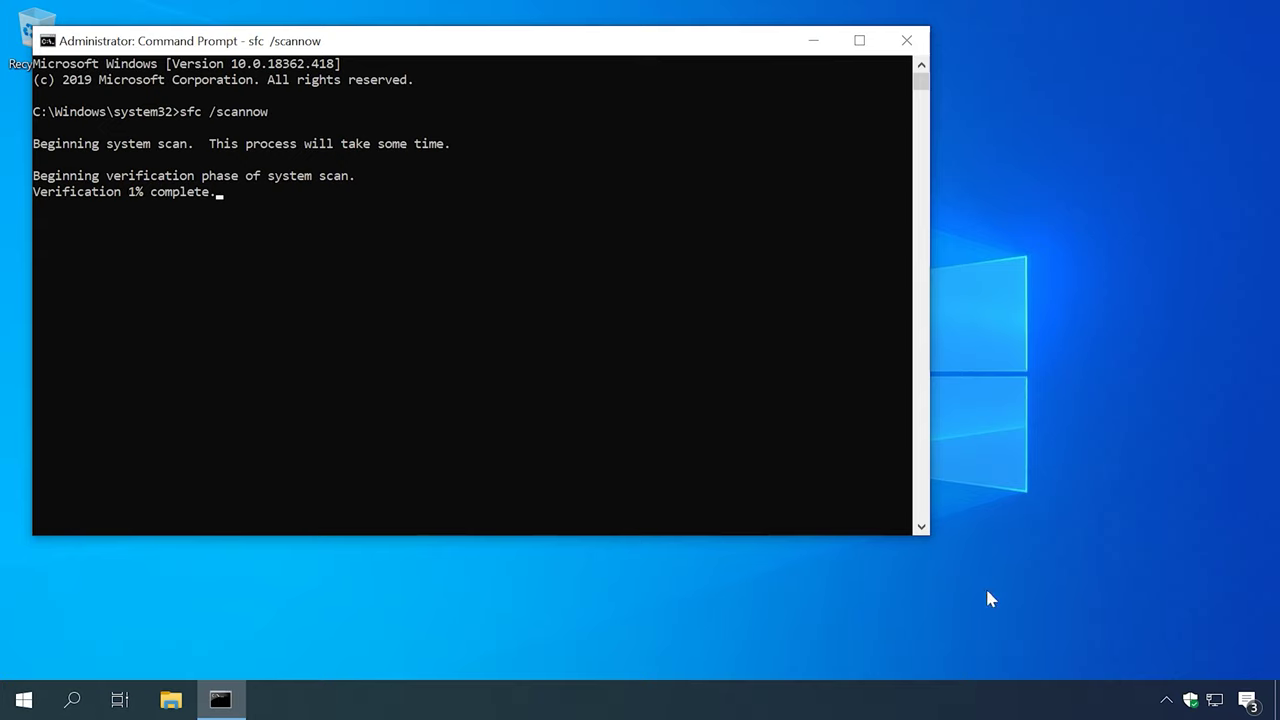
Step: Open Windows Security and go to its virus and threat protection section
click(1190, 700)
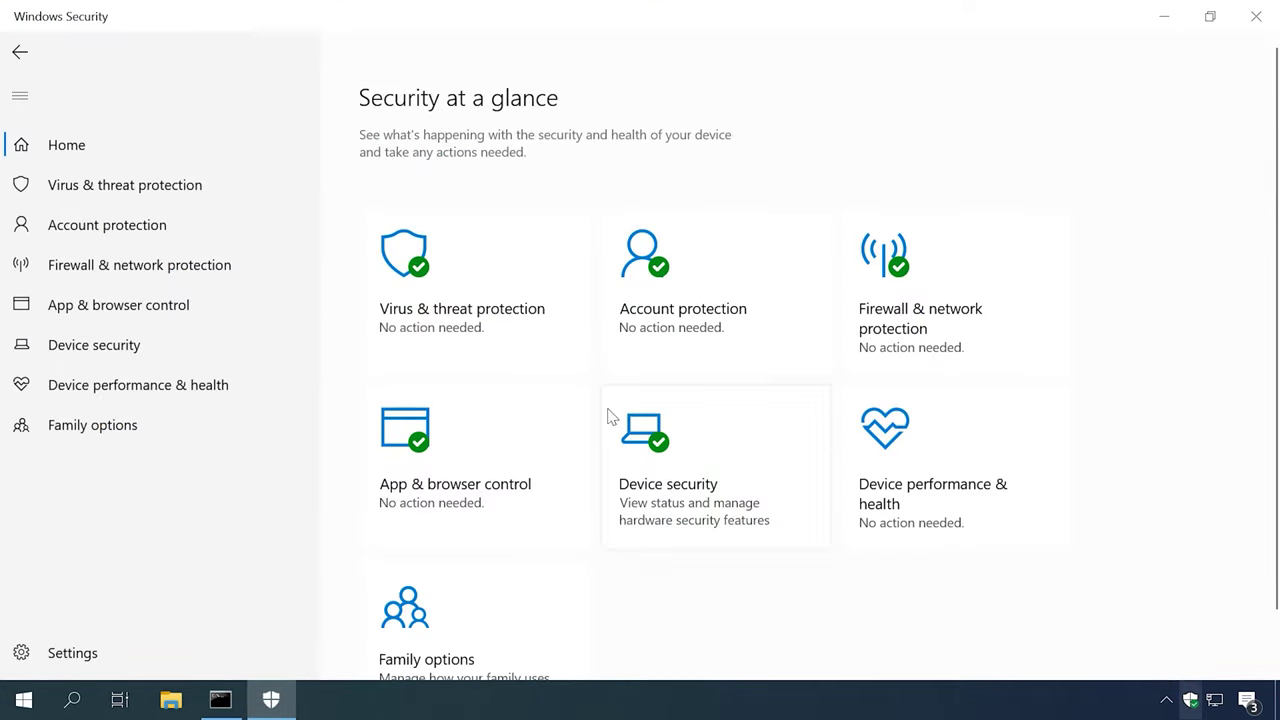
click(420, 320)
click(420, 349)
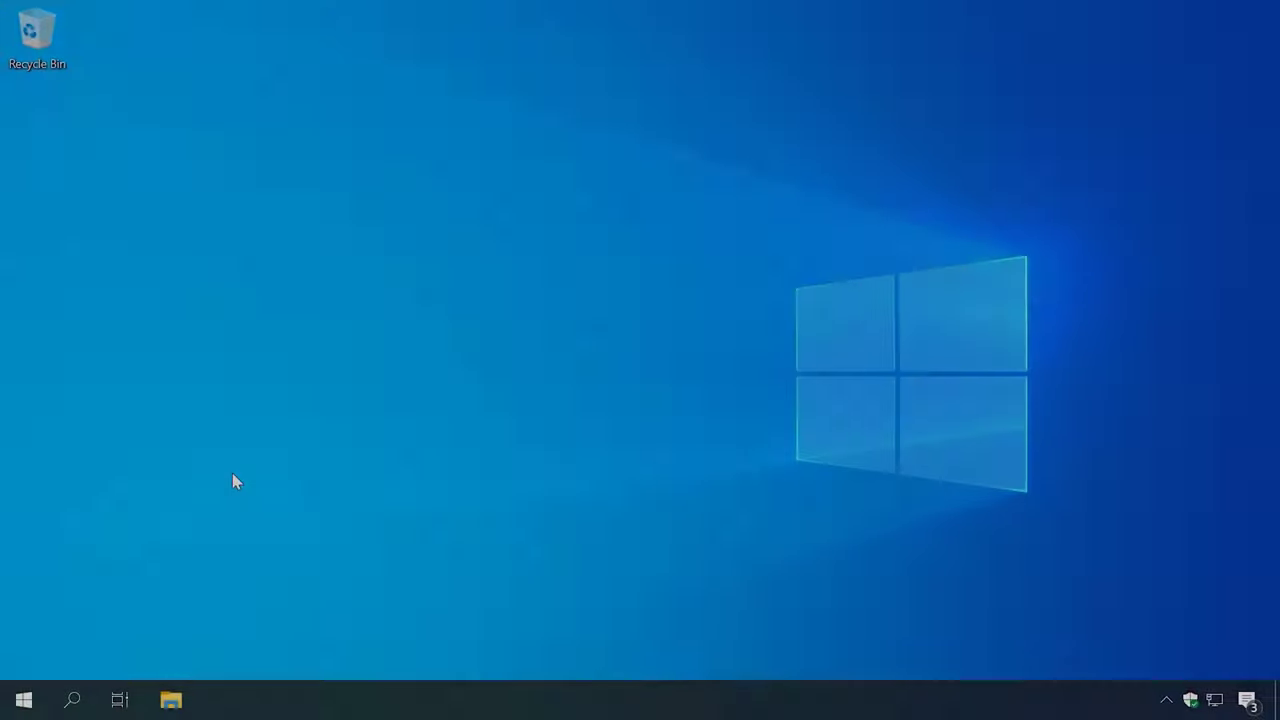
Step: Launch Registry Editor with regedit and import the backup registry file from the Documents folder
key(super+r)
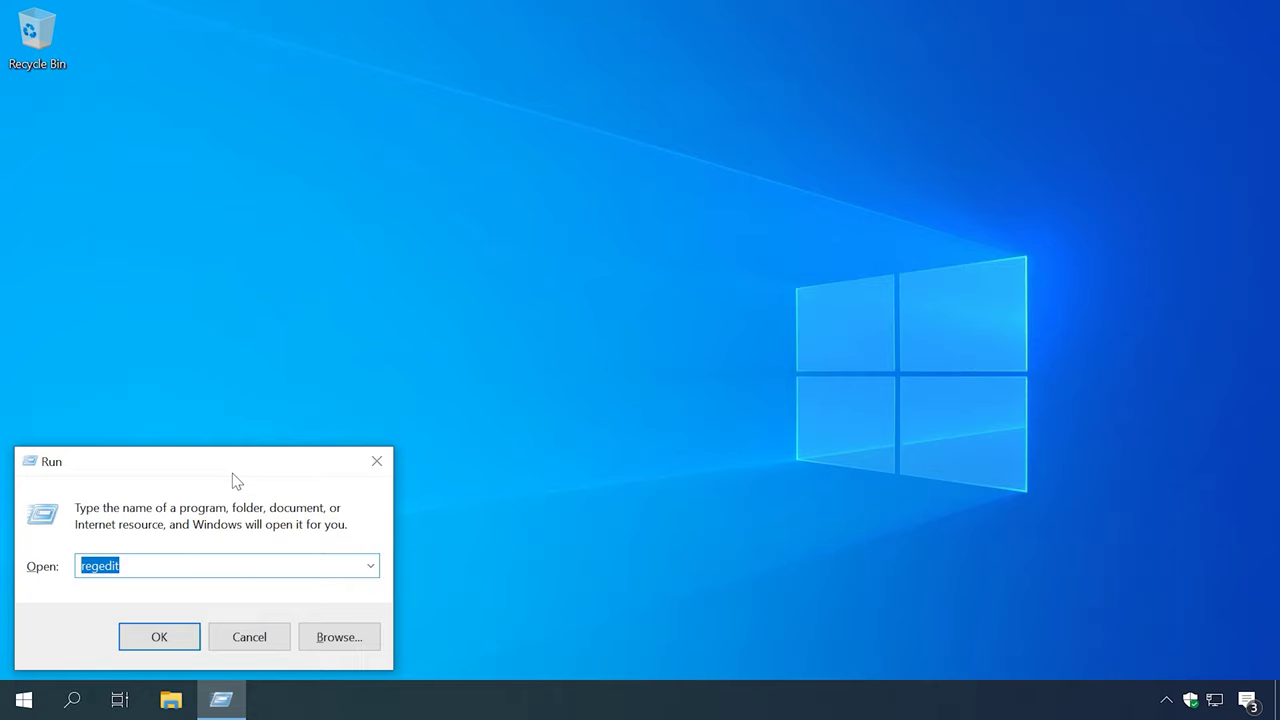
click(175, 645)
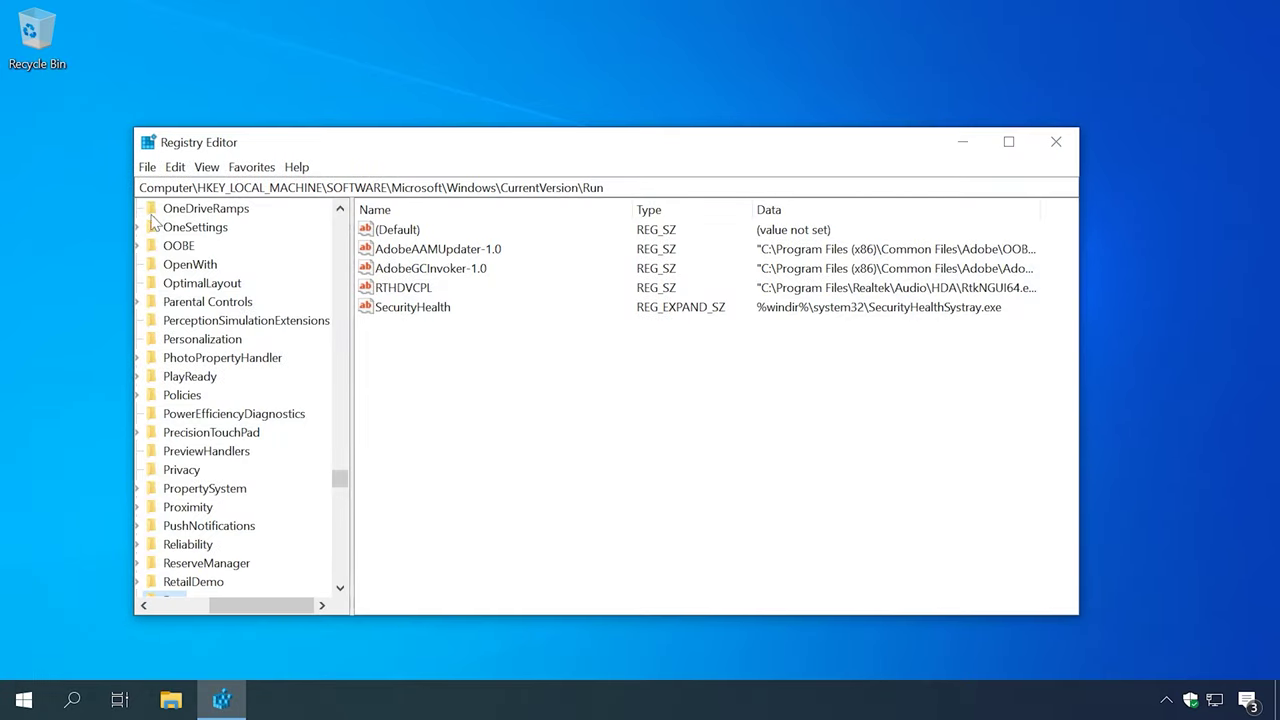
click(147, 168)
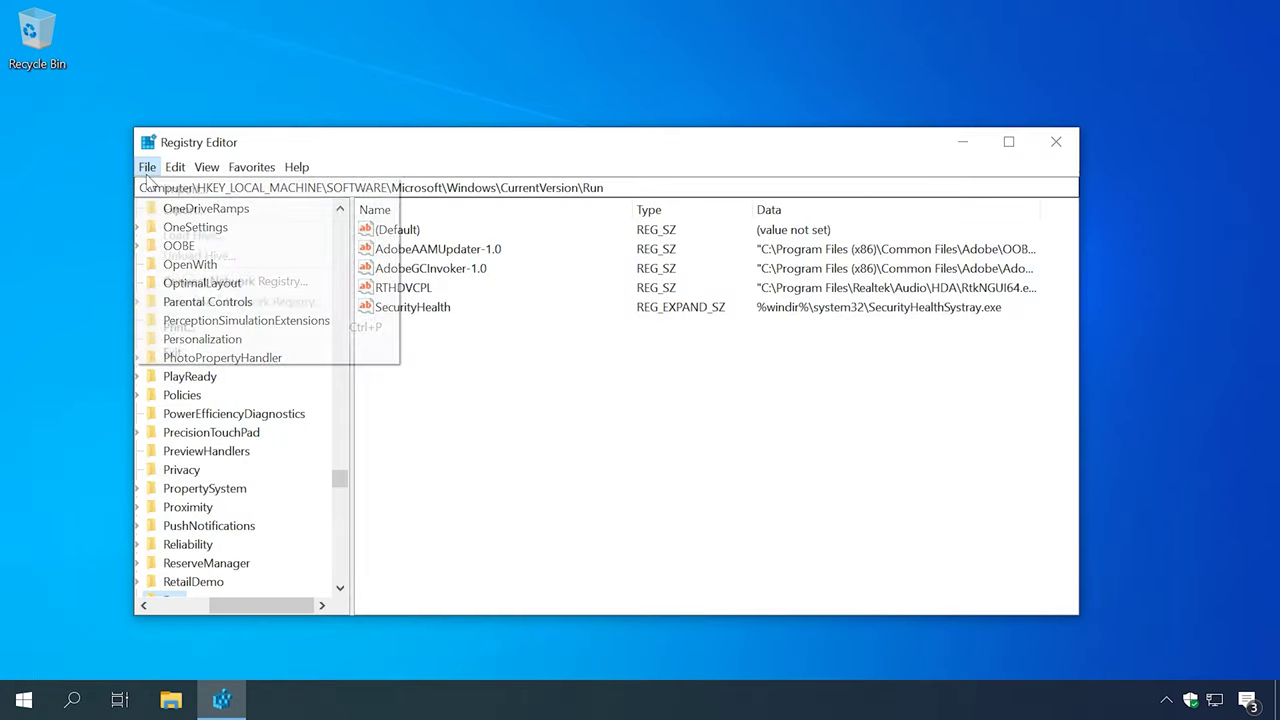
click(165, 190)
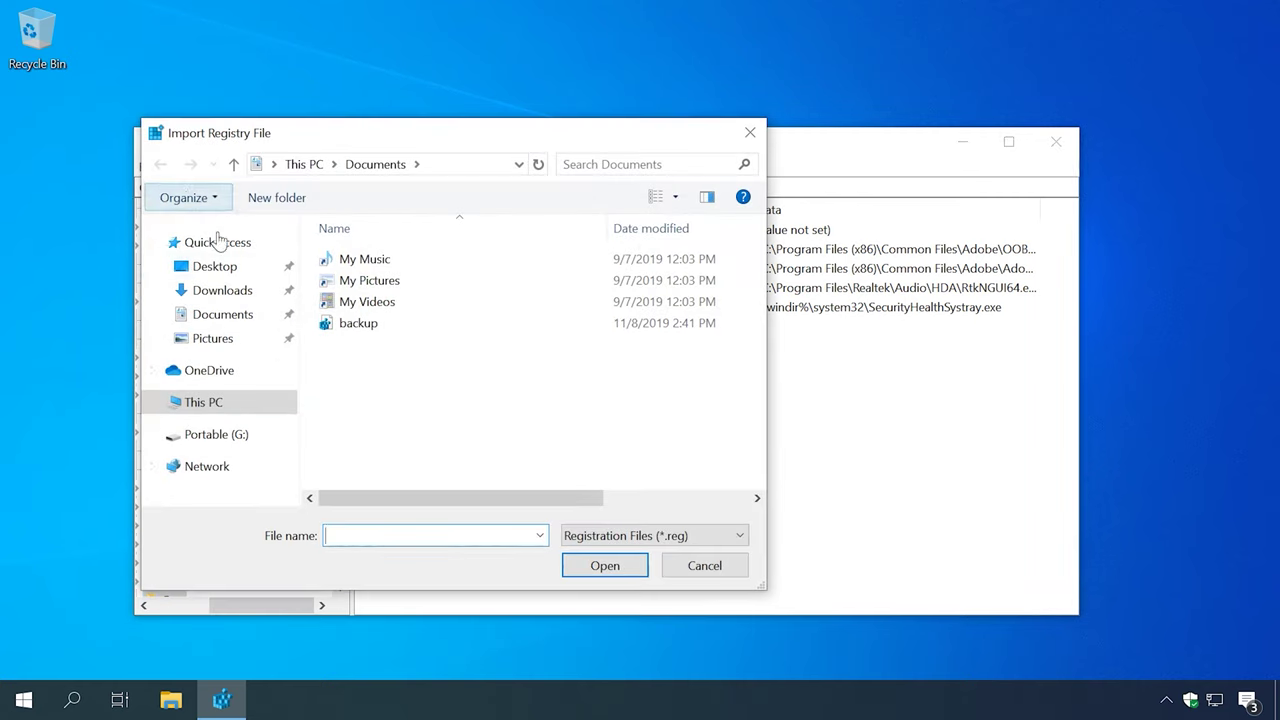
click(370, 332)
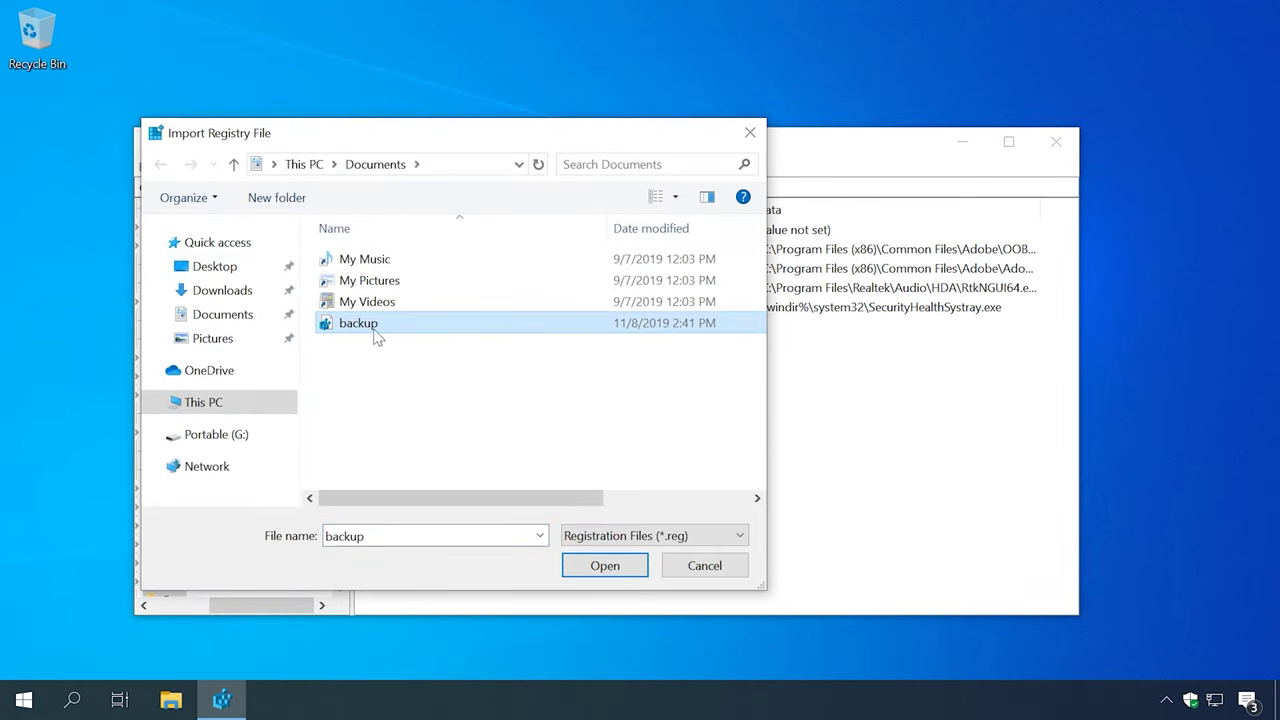
click(603, 566)
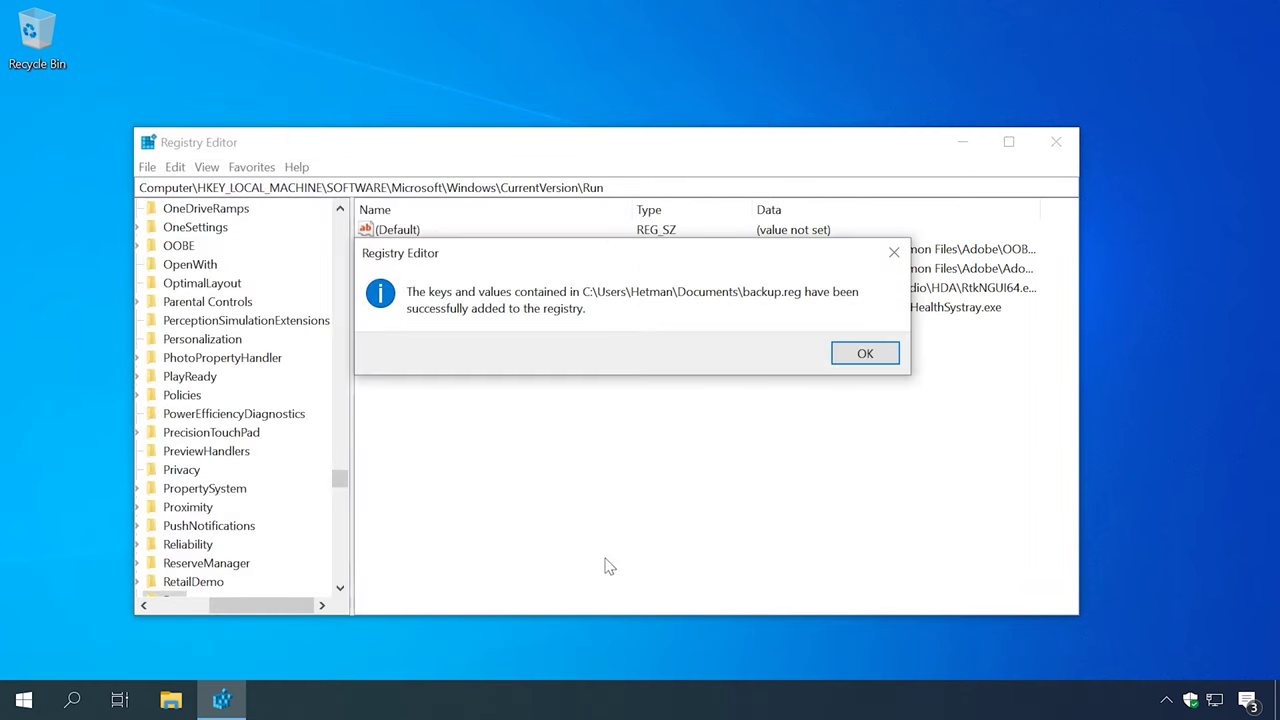
click(866, 355)
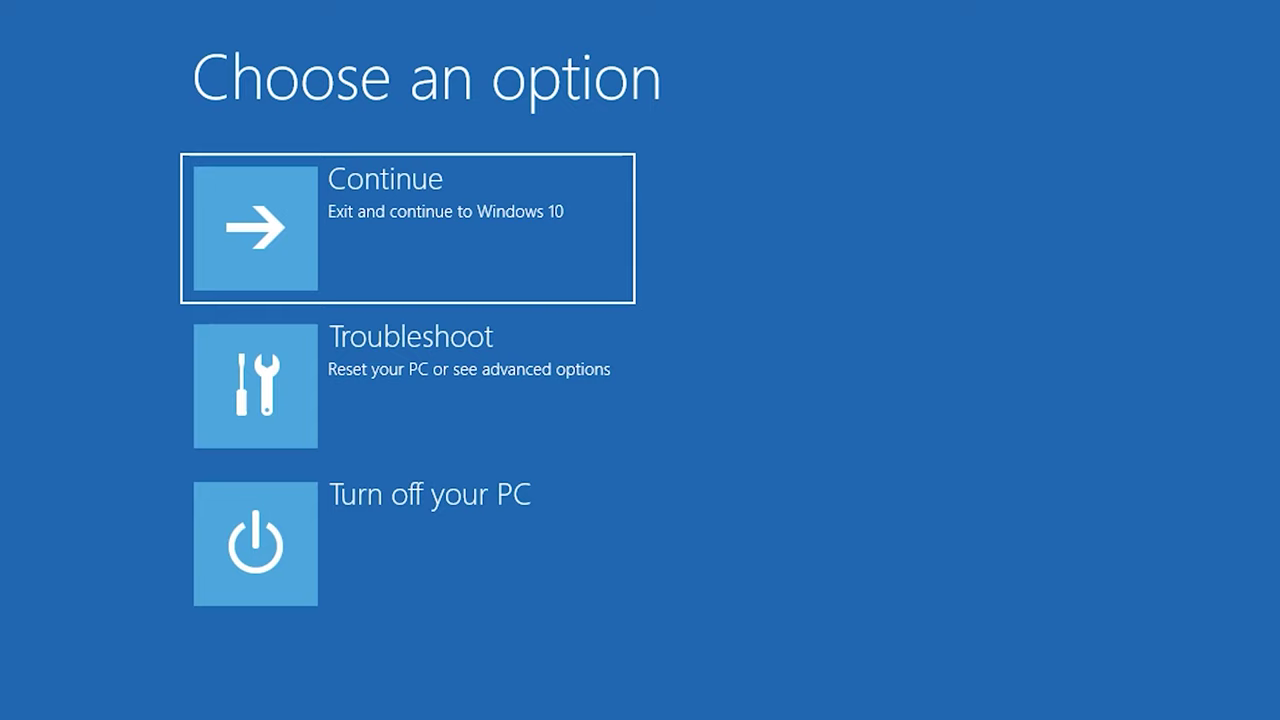
Step: In the Windows recovery environment, go to the troubleshooting options and open Reset this PC
key(Down)
key(Return)
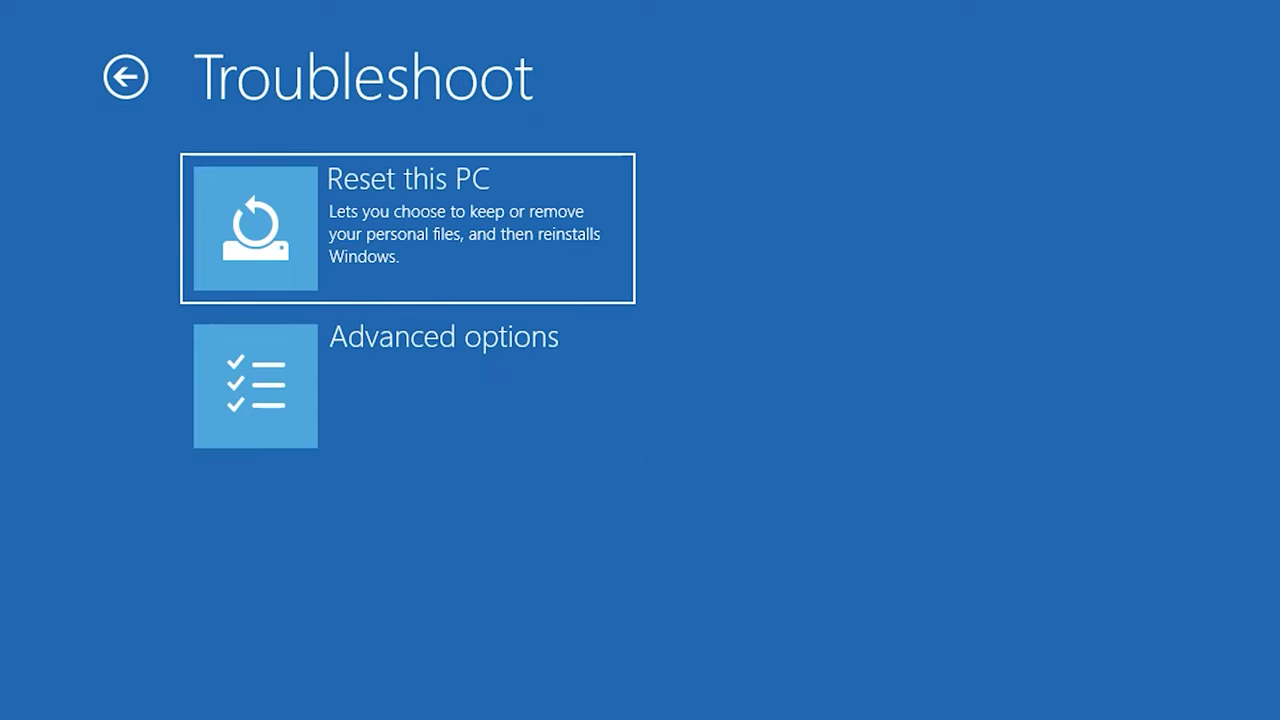
key(Return)
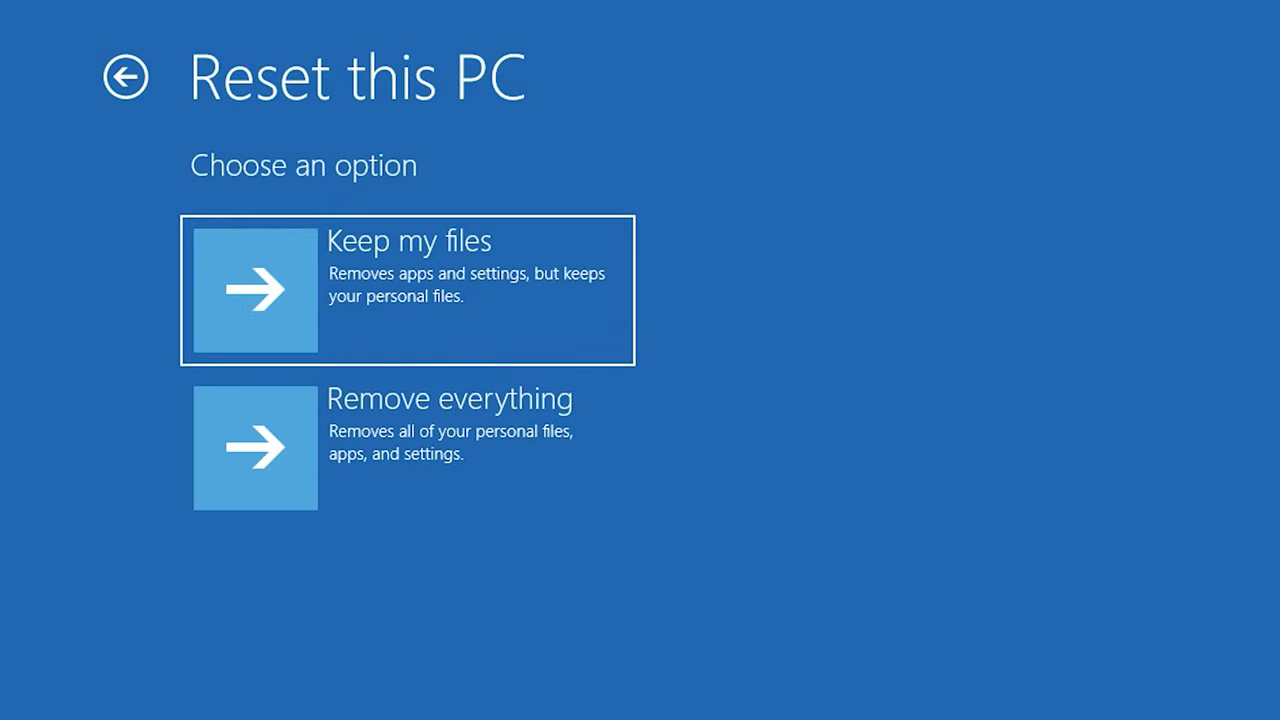